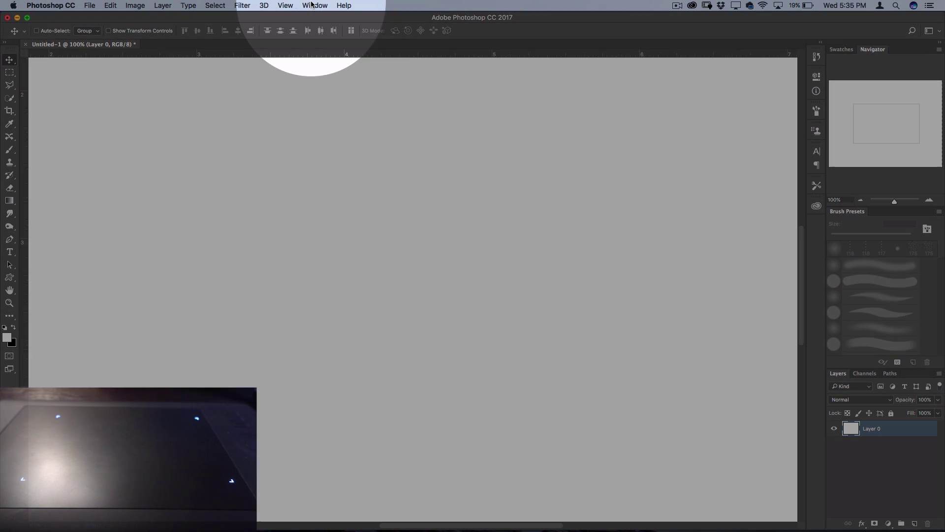
Switch the Photoshop window layout to the Painting workspace from the Window menu's Workspace list
click(314, 5)
mouse_move(320, 28)
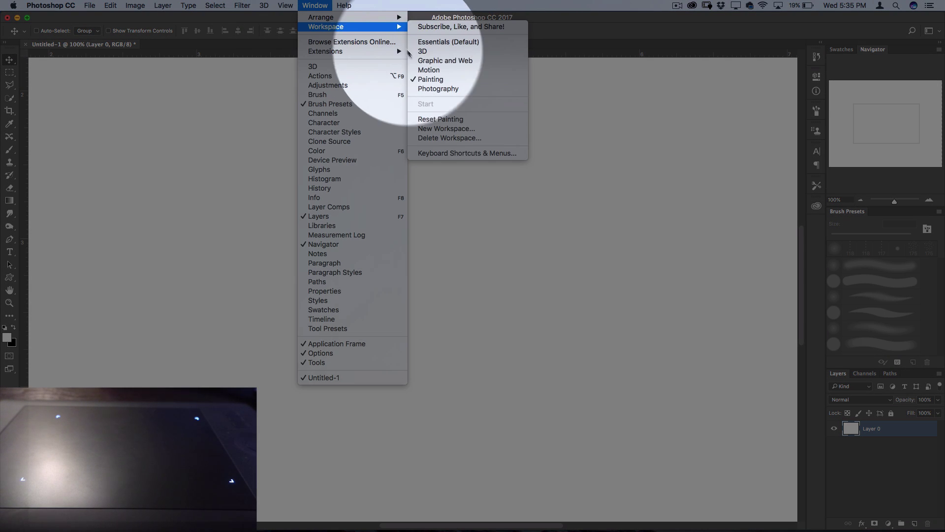
click(430, 80)
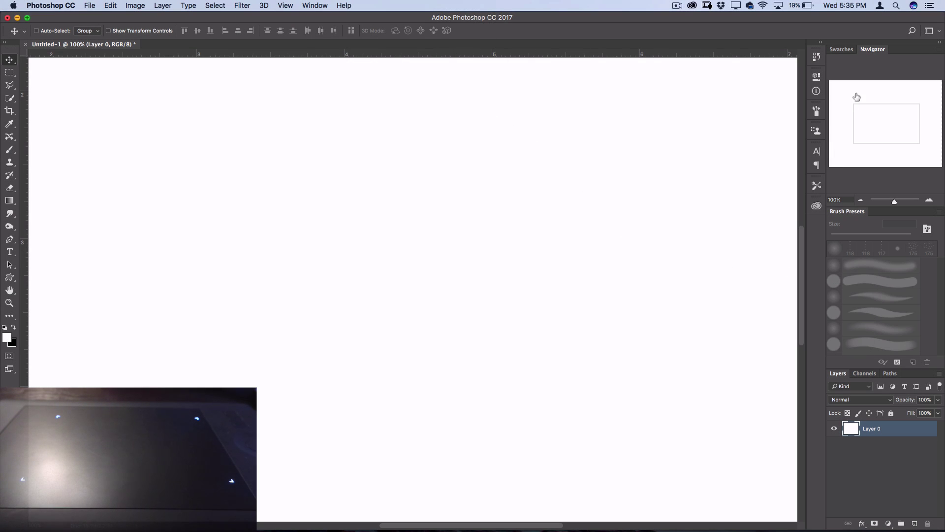
click(817, 112)
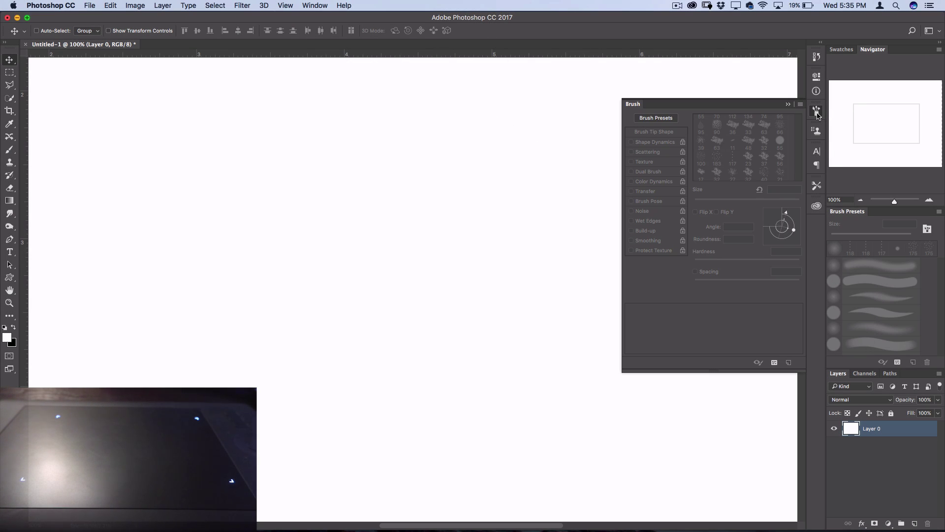
click(817, 112)
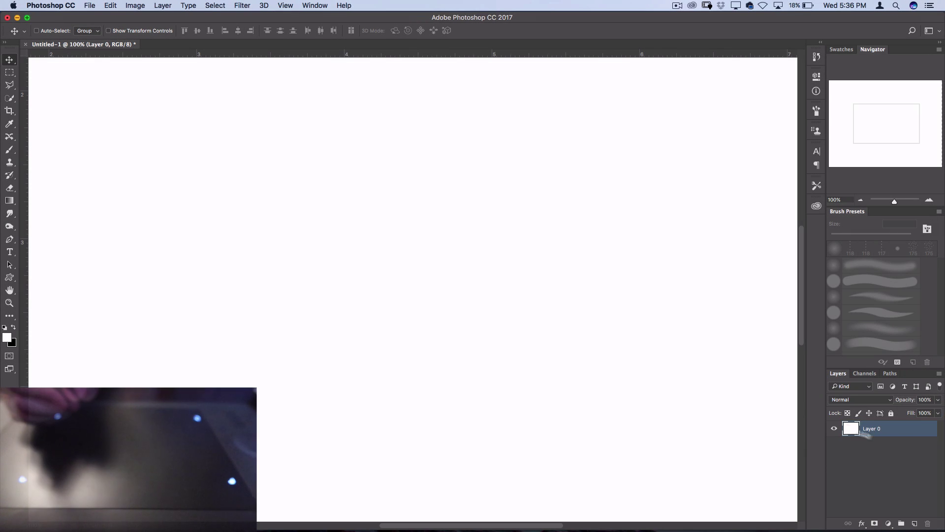
drag(278, 189, 298, 203)
Add a new empty Layer 1 above Layer 0
click(188, 5)
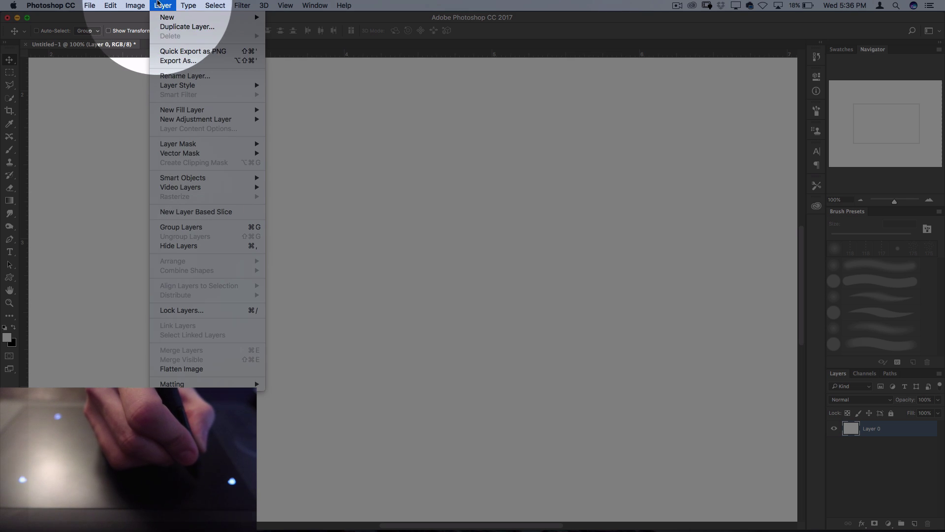
mouse_move(166, 19)
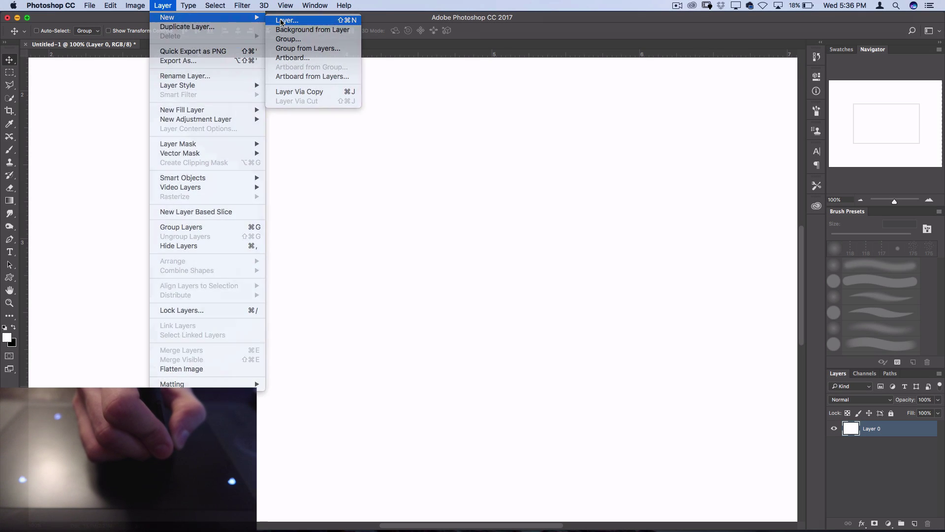
click(283, 19)
click(428, 192)
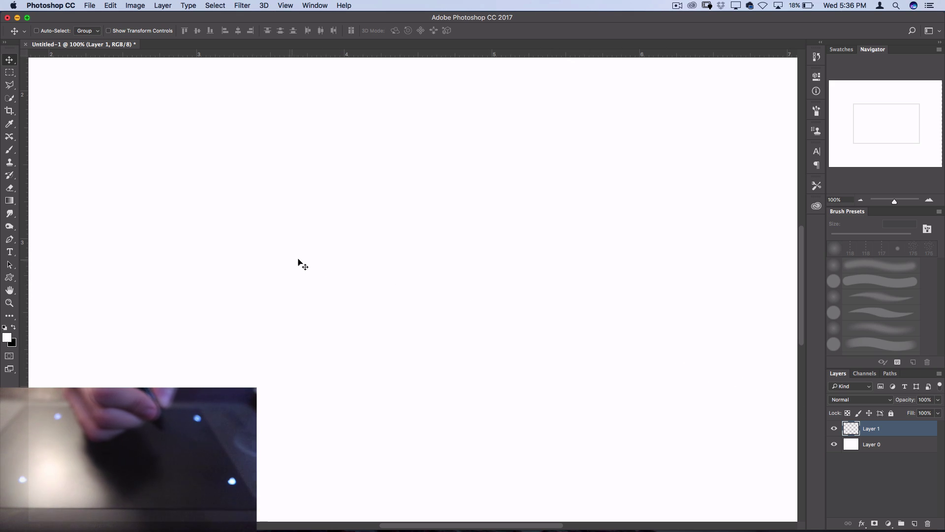
Set up the regular Brush Tool at 10 px with black as the painting colour
click(9, 149)
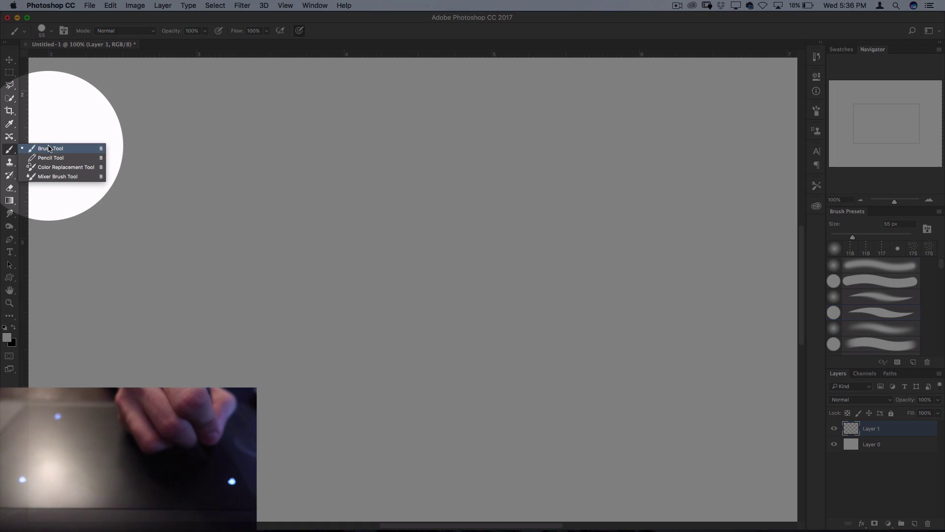
click(54, 148)
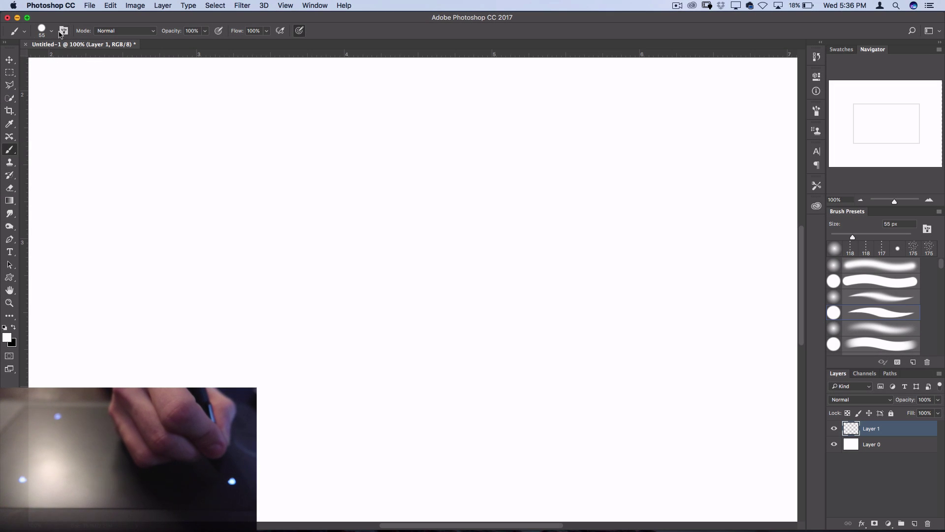
click(51, 31)
drag(72, 59, 57, 62)
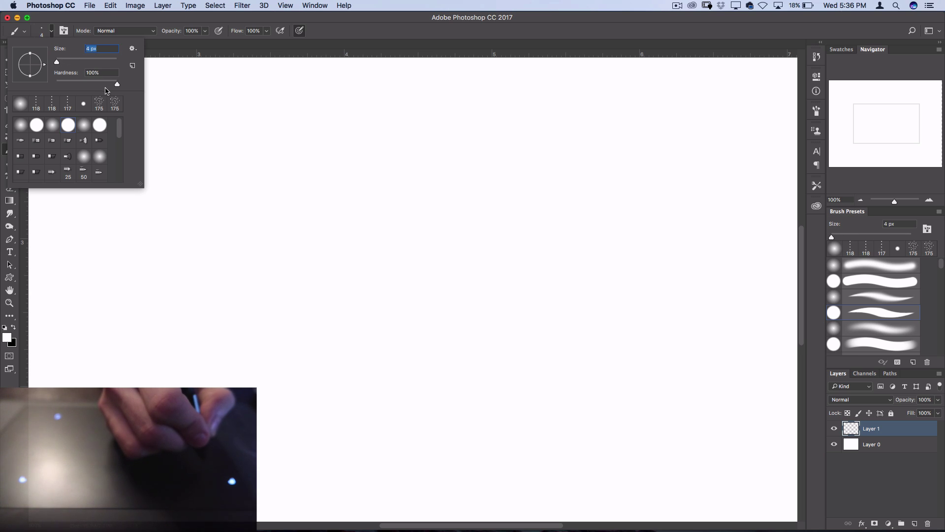
text(10)
click(13, 327)
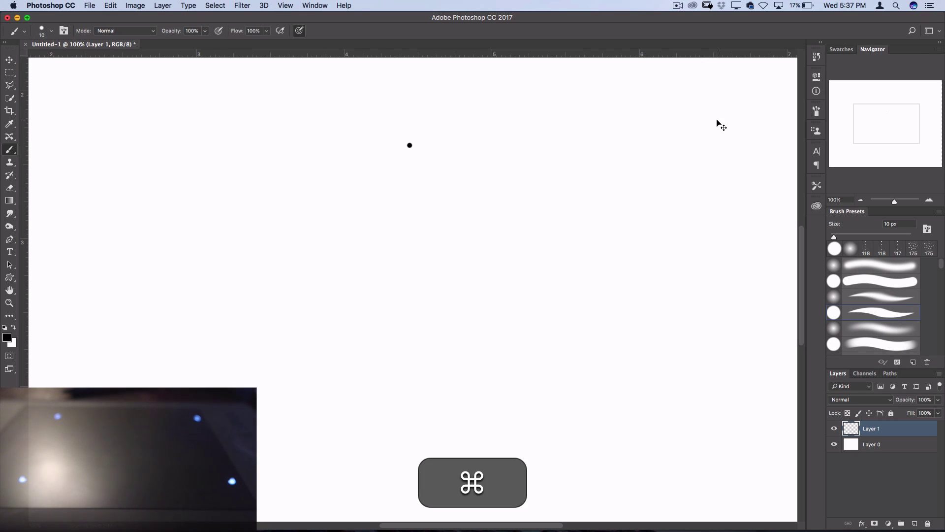
Duplicate the dot layer with Cmd+J and drag each copy down below the previous dot
key(super+j)
key(v)
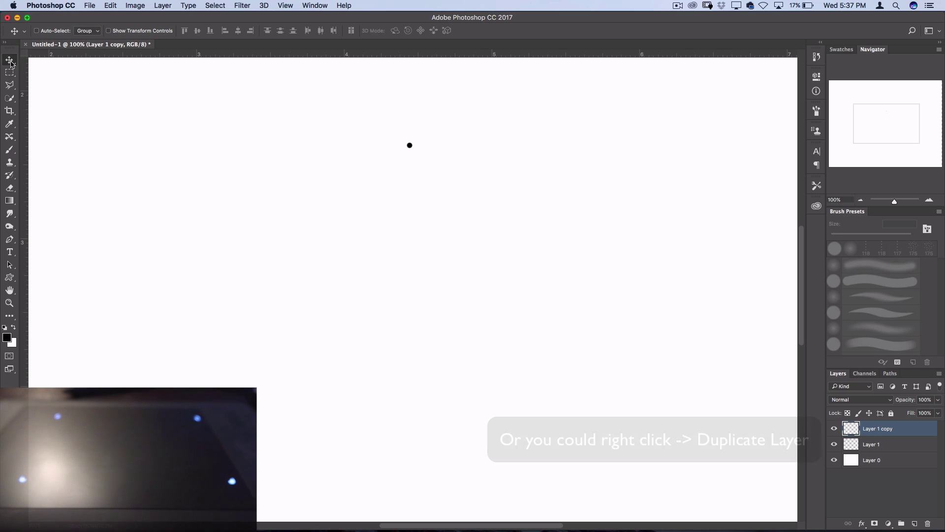
drag(462, 148, 512, 192)
key(super+j)
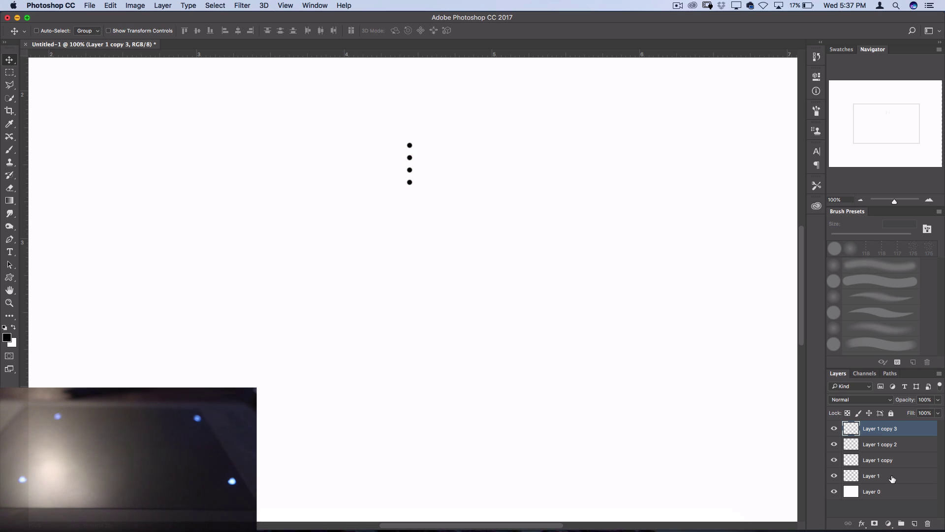
key(shift)
Merge the four dot layers into Layer 1 copy 3 and load its dots as a selection
shift+click(892, 479)
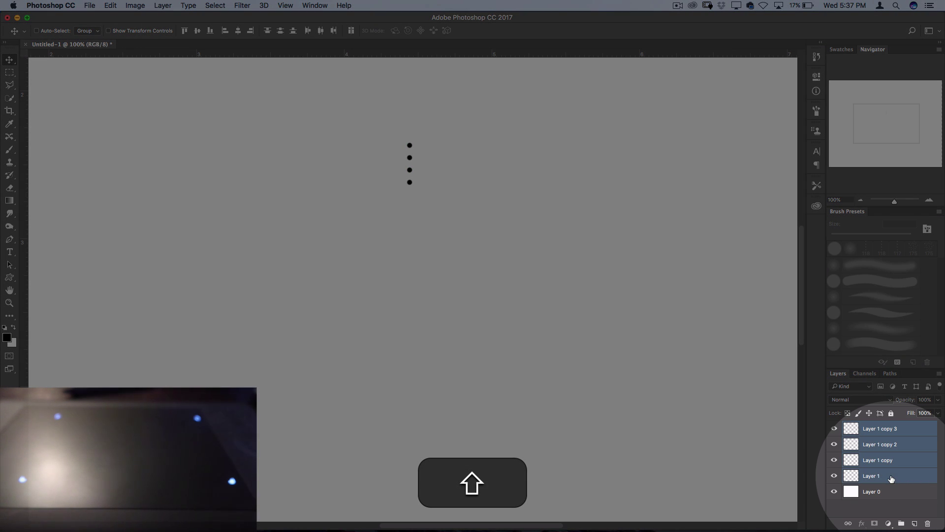
key(super+e)
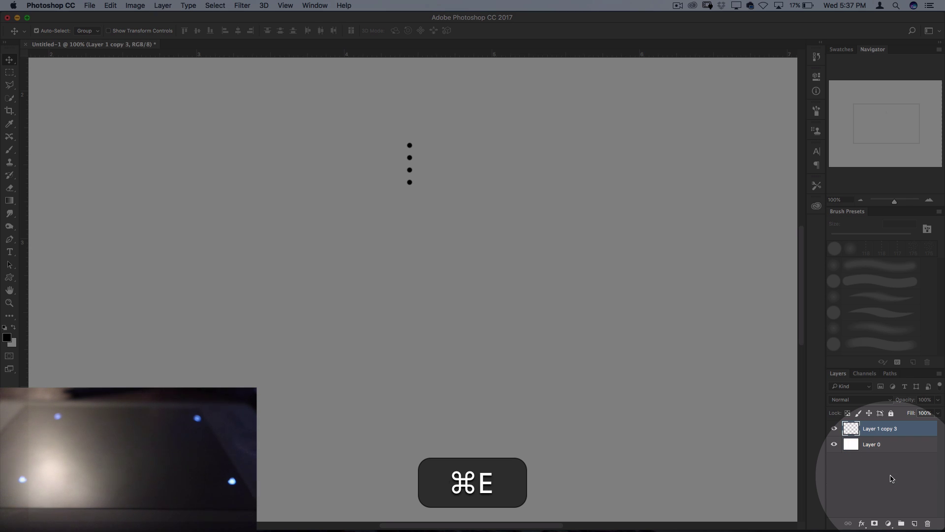
right_click(880, 435)
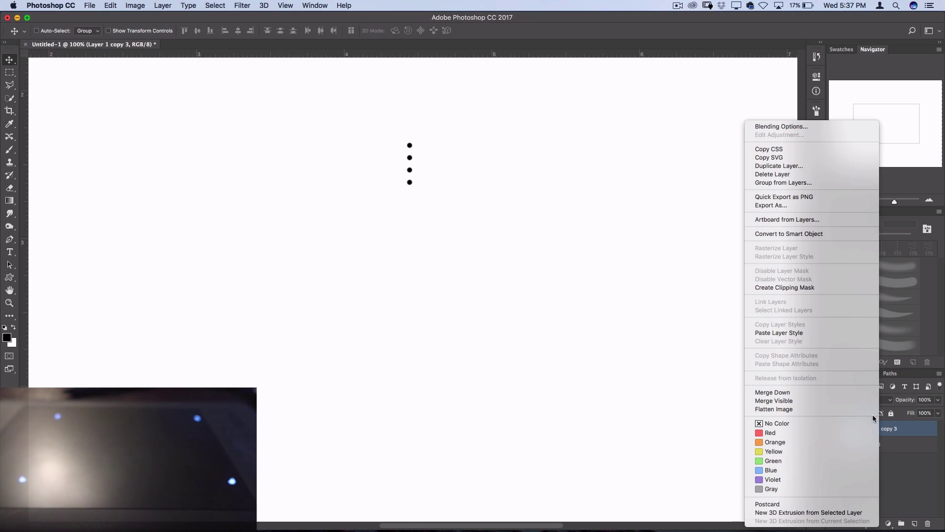
click(892, 435)
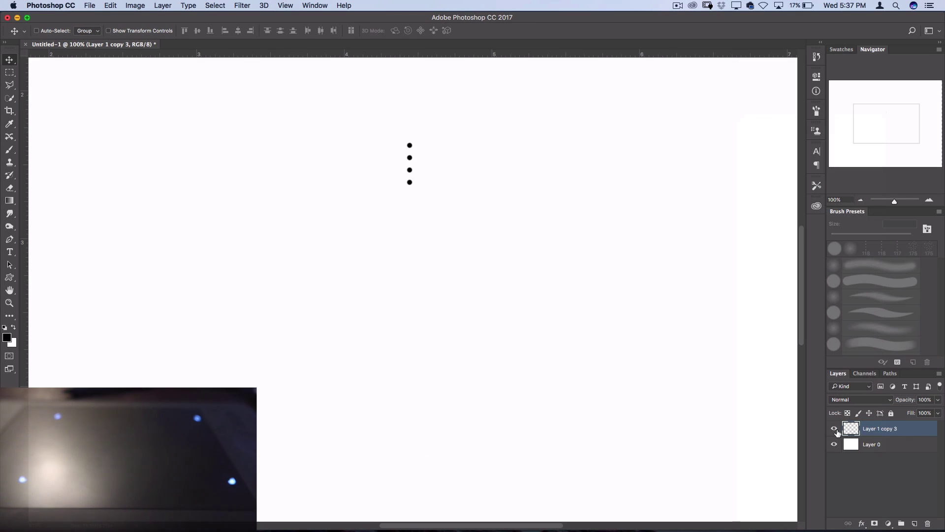
click(836, 431)
click(836, 431)
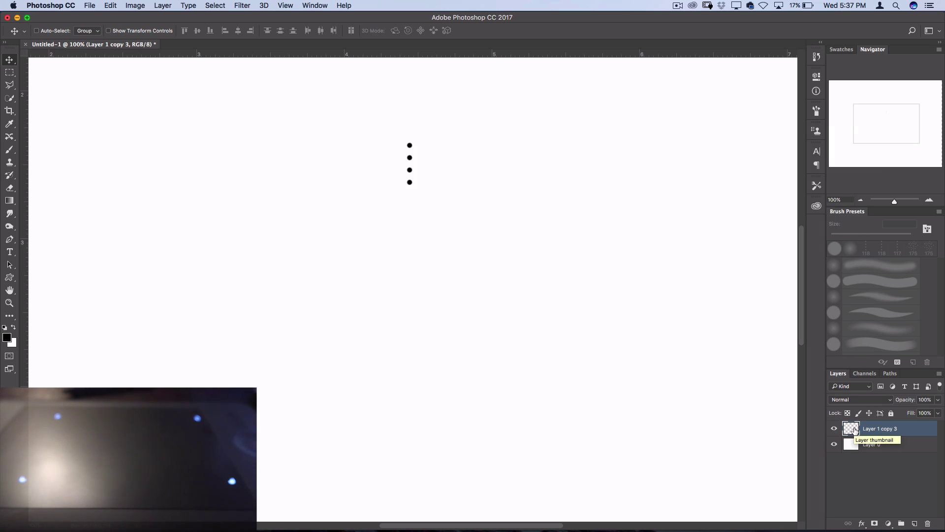
key(super)
key(super)
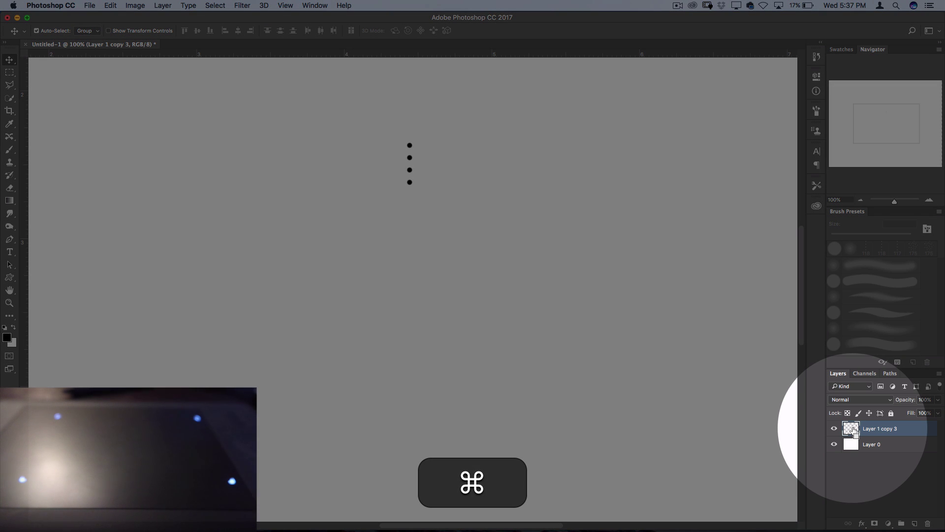
super+click(855, 431)
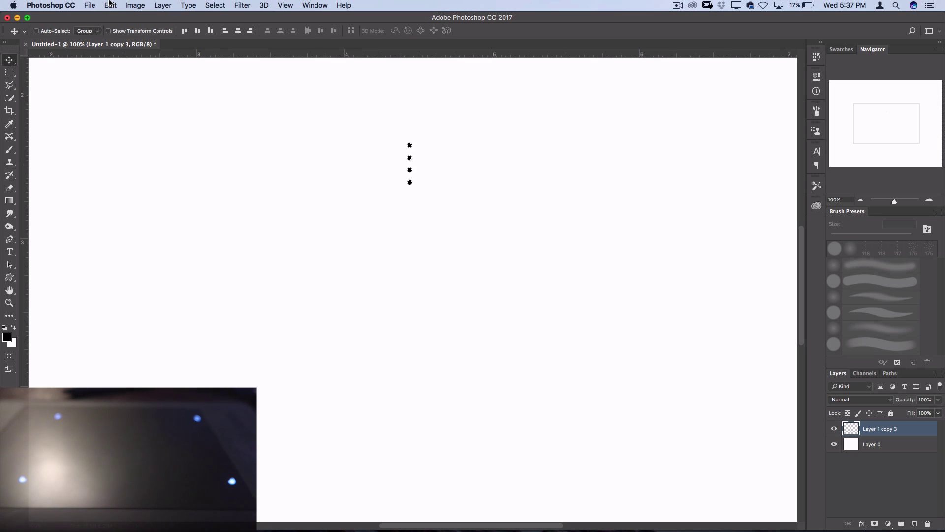
Define the selected dots as an 87 px brush preset named Sampled Brush 3
click(110, 5)
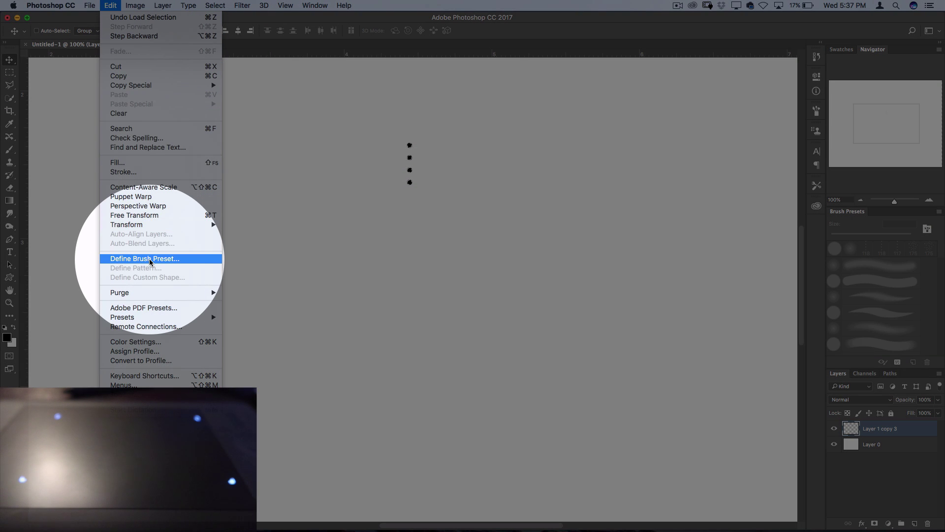
click(150, 260)
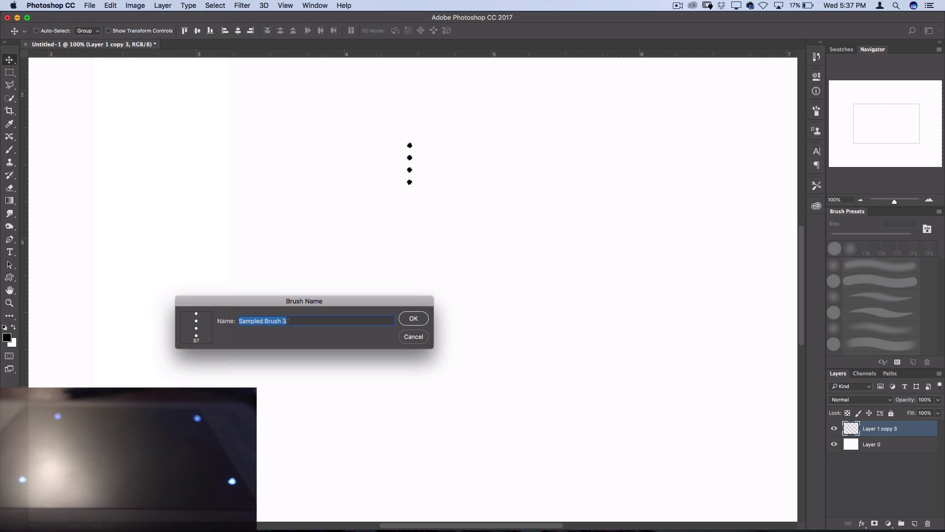
click(414, 319)
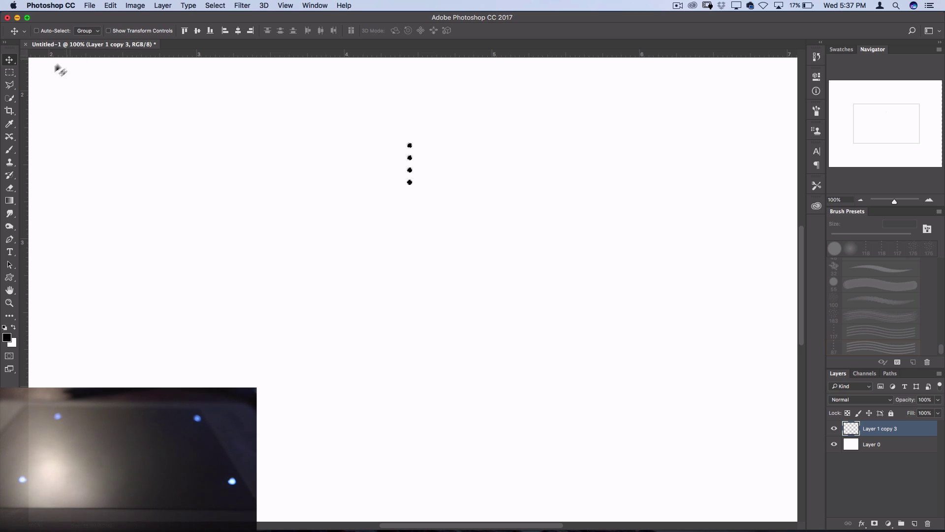
click(10, 150)
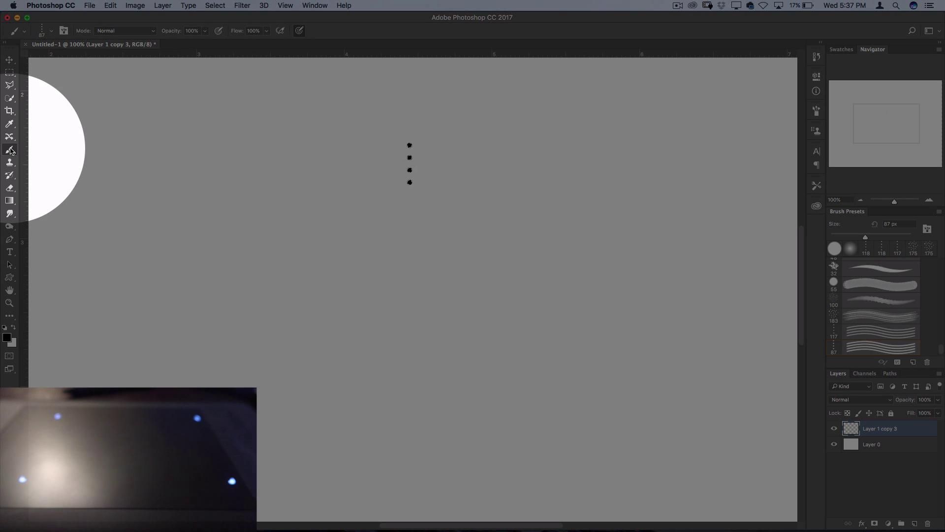
Choose the four-dot brush tip and paint wavy, looping and zigzag ribbon strokes over Layer 1
click(47, 30)
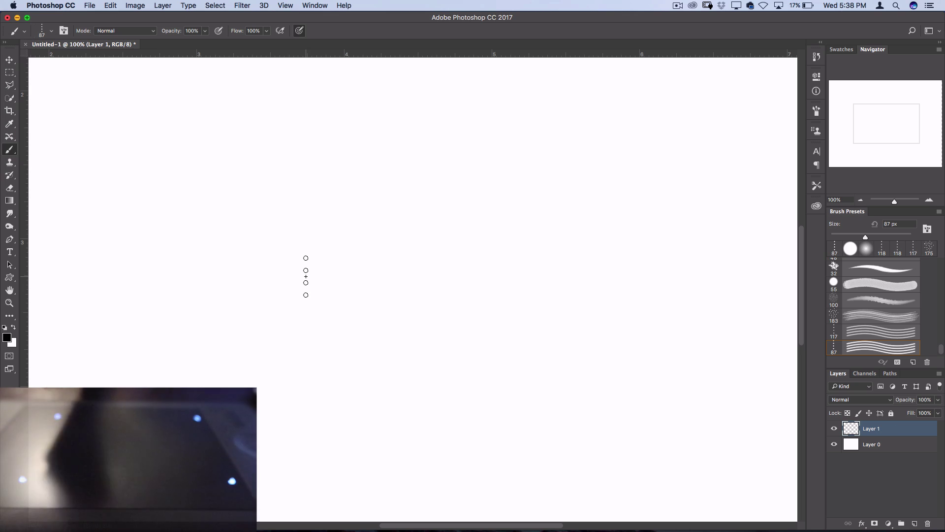
drag(211, 162, 211, 200)
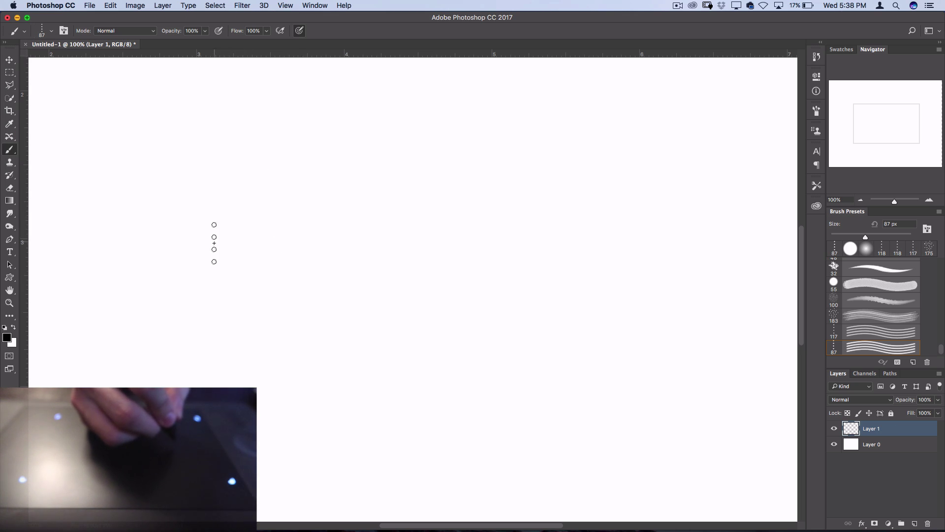
mouse_move(220, 245)
mouse_down()
mouse_move(323, 207)
mouse_move(442, 214)
mouse_move(512, 178)
mouse_up()
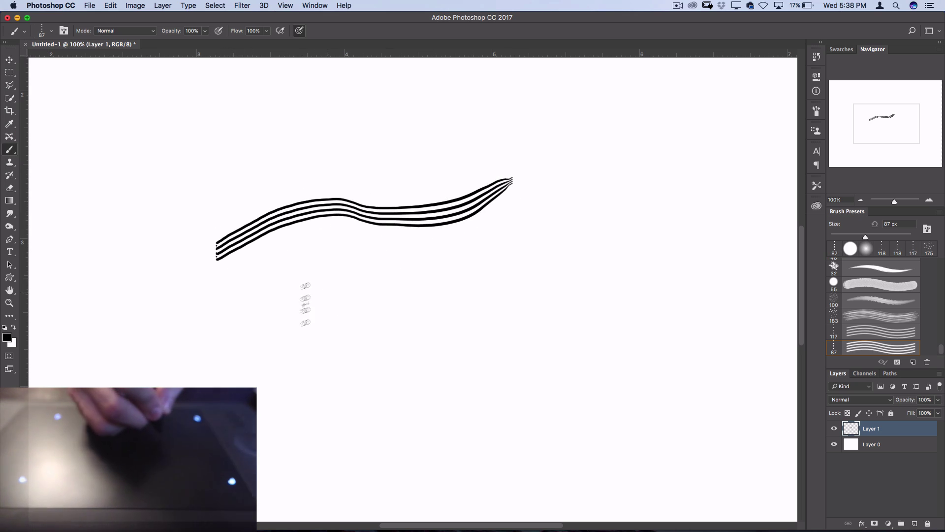
drag(237, 306, 466, 270)
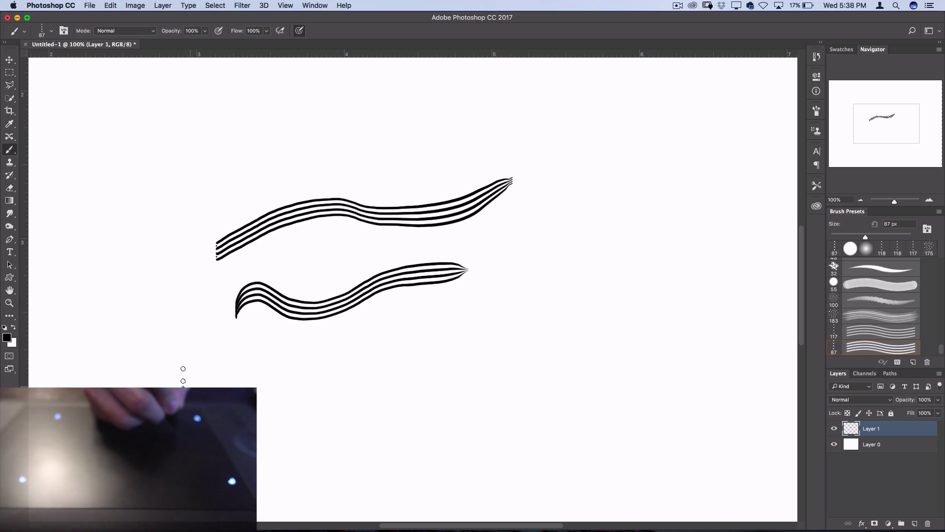
drag(183, 382, 228, 370)
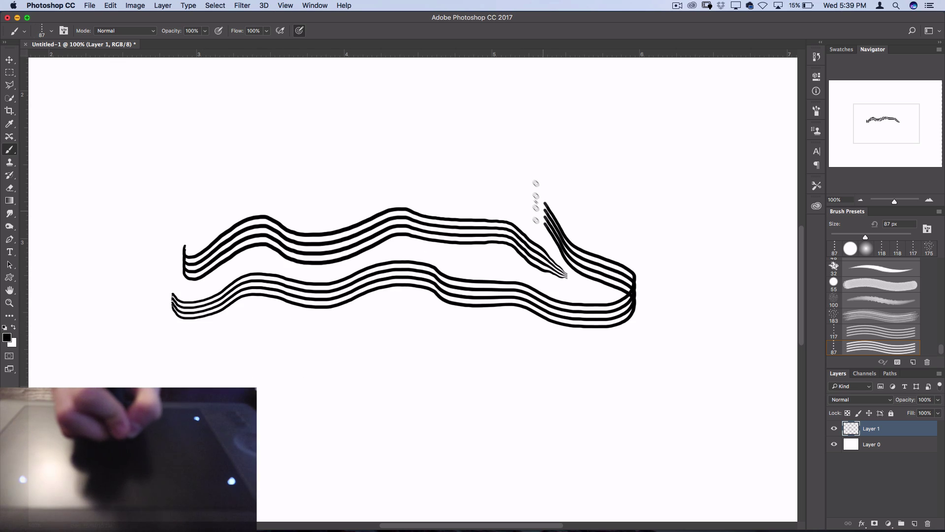
mouse_move(538, 199)
mouse_down()
mouse_move(416, 171)
mouse_move(271, 163)
mouse_move(165, 211)
mouse_move(157, 336)
mouse_move(236, 361)
mouse_up()
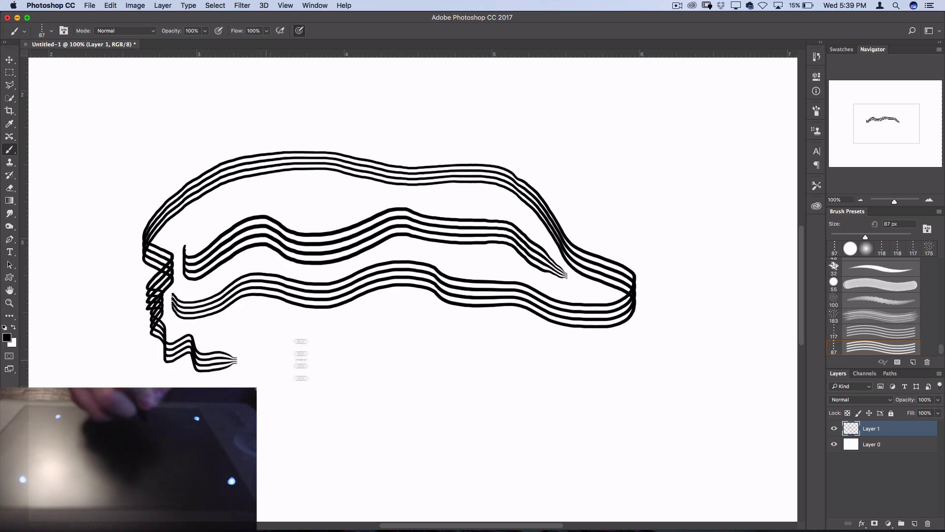
mouse_move(368, 385)
mouse_down()
mouse_move(368, 354)
mouse_move(398, 379)
mouse_move(378, 391)
mouse_up()
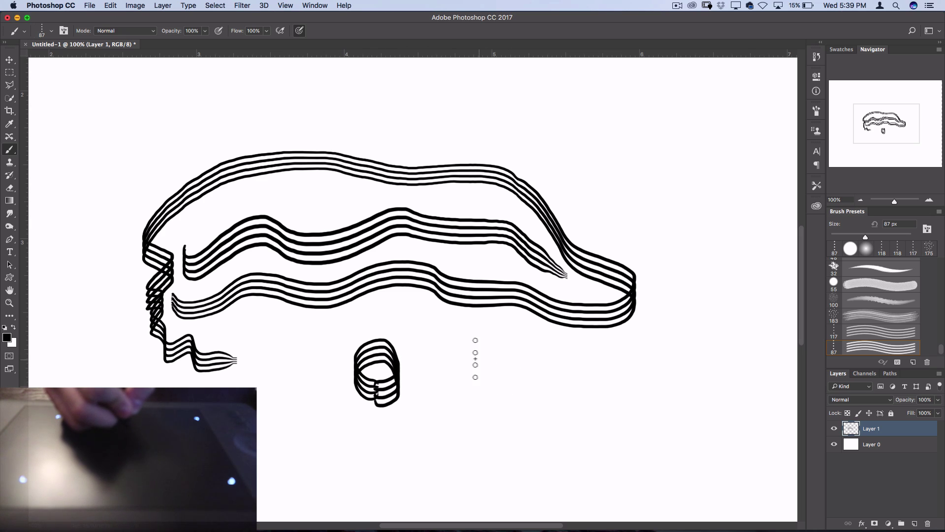
mouse_move(466, 389)
mouse_down()
mouse_move(561, 379)
mouse_move(679, 306)
mouse_move(613, 155)
mouse_up()
drag(544, 109, 457, 114)
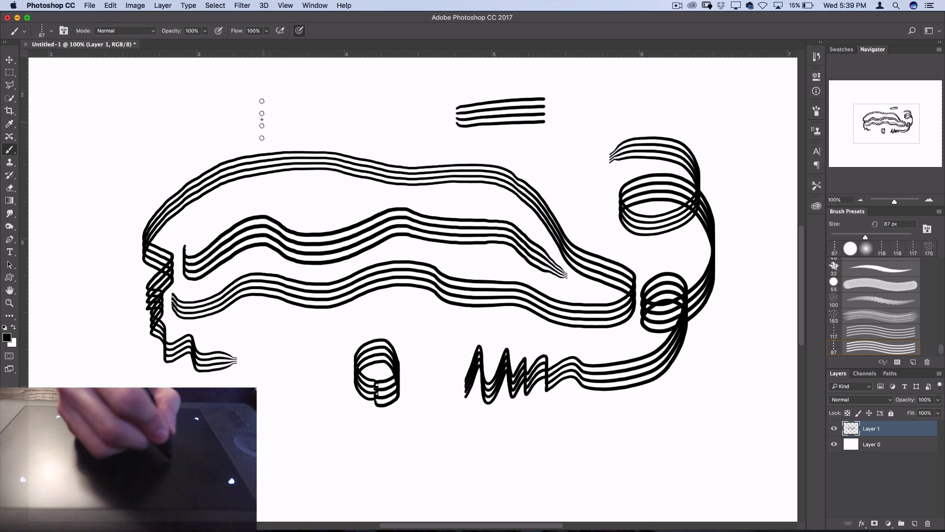
drag(258, 116, 424, 110)
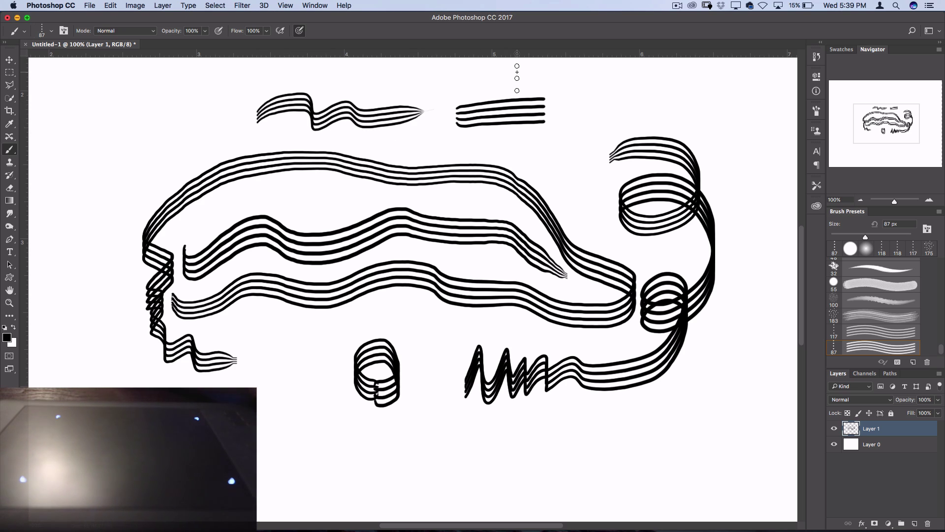
Delete the stroked layer and set the brush tip angle to -16° and spacing to 149%
key(BackSpace)
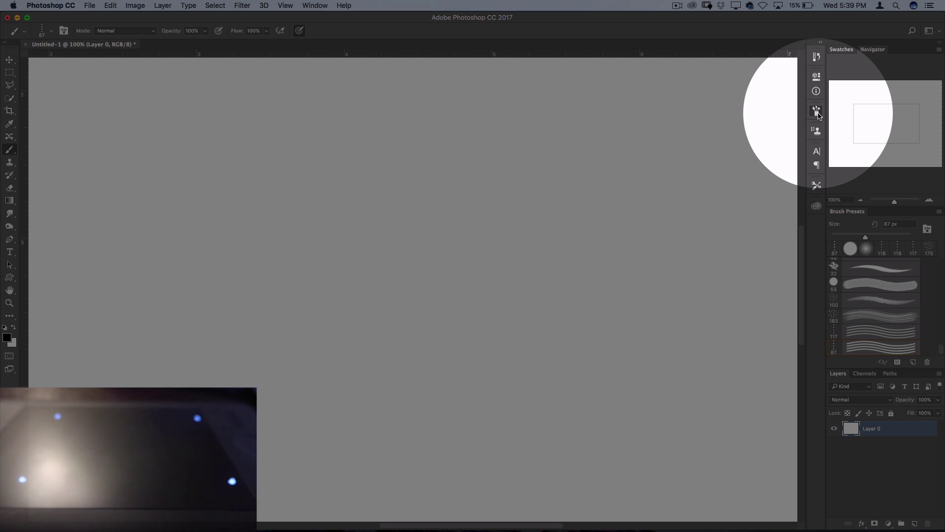
click(817, 111)
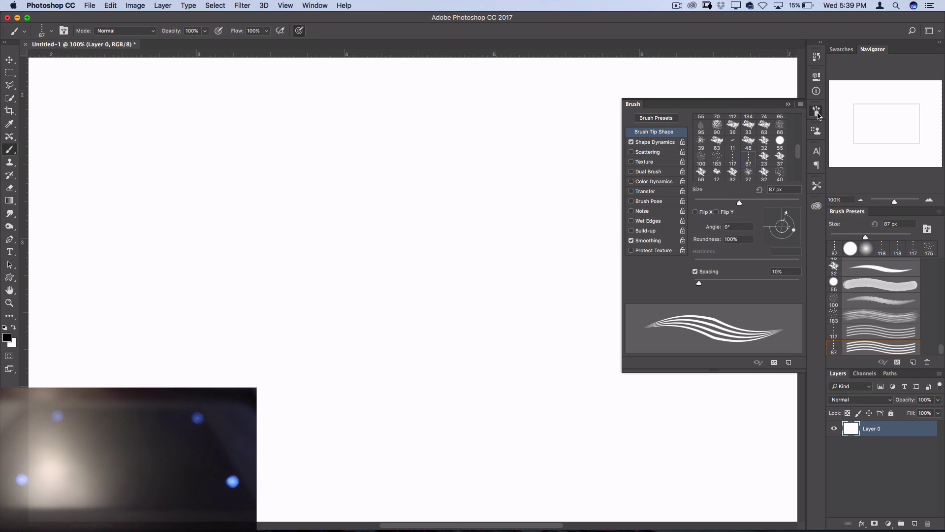
click(315, 6)
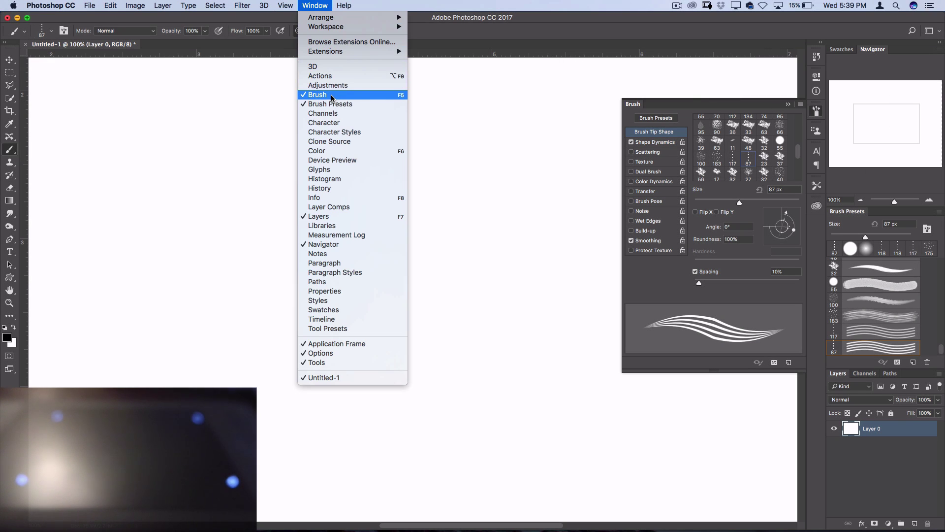
click(660, 278)
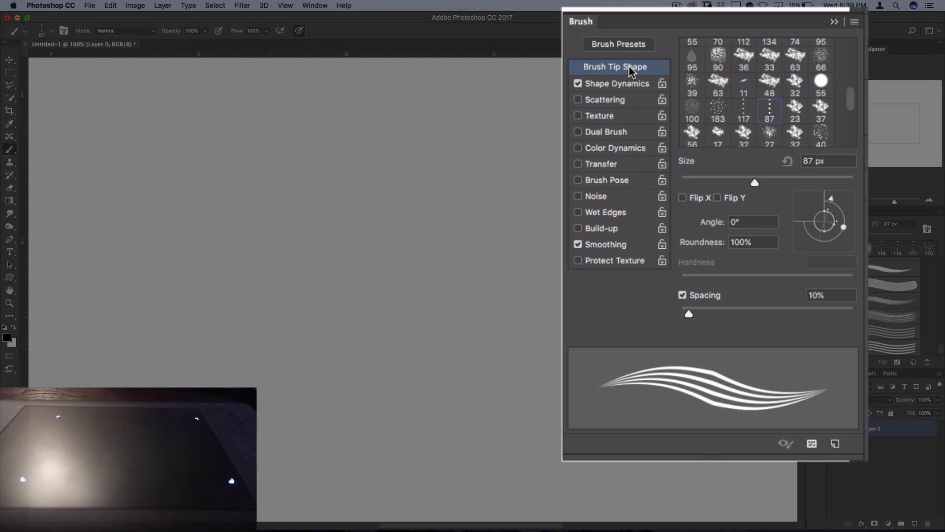
mouse_move(831, 202)
mouse_down()
mouse_move(845, 205)
mouse_move(865, 239)
mouse_move(843, 291)
mouse_move(855, 275)
mouse_move(859, 230)
mouse_up()
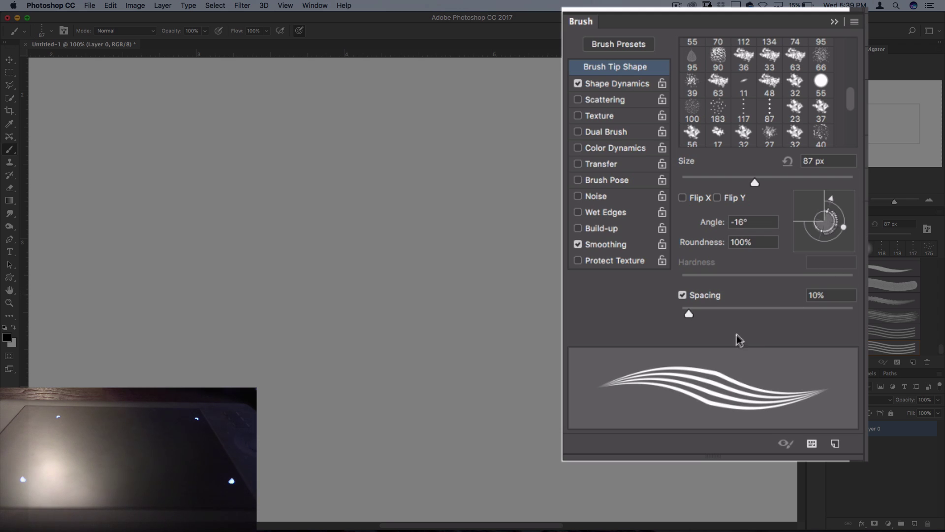
drag(694, 313, 788, 313)
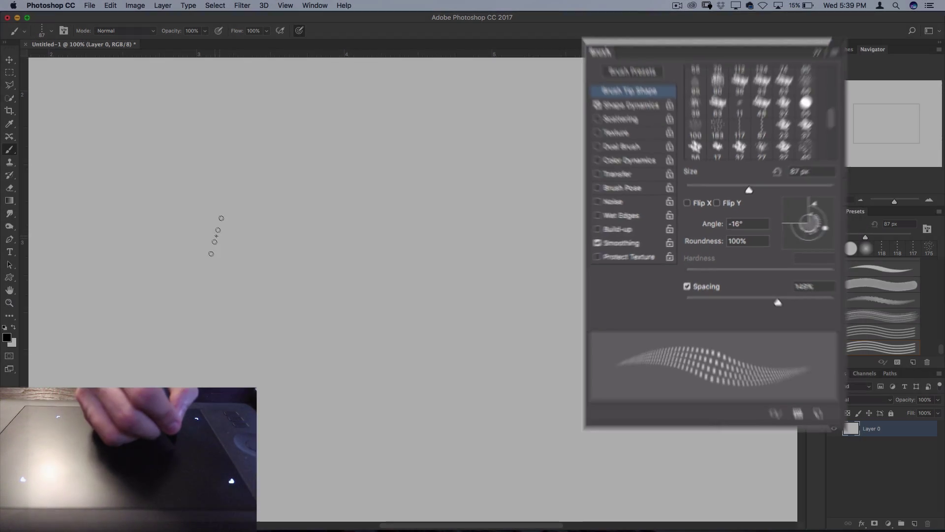
Paint three dotted four-line strokes: two wavy lines and a zigzag lower down
mouse_move(219, 236)
mouse_down()
mouse_move(310, 228)
mouse_move(412, 200)
mouse_move(517, 221)
mouse_up()
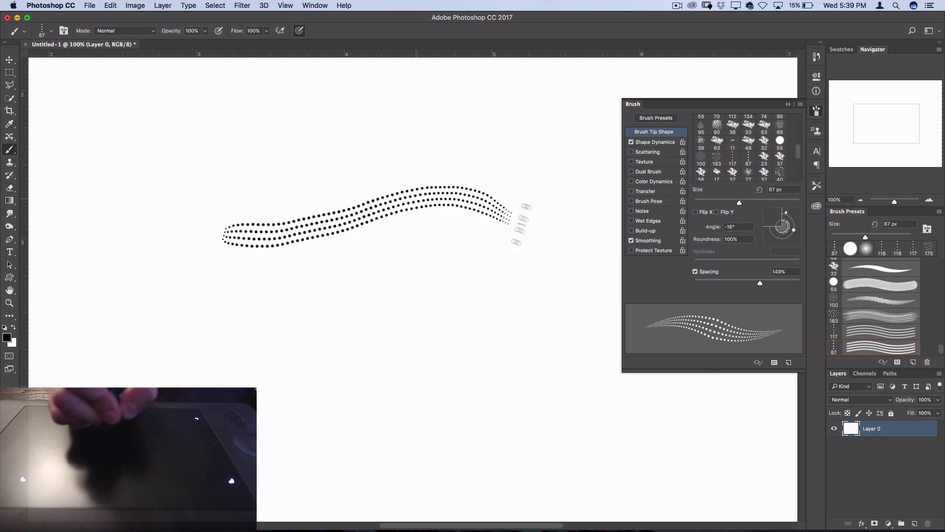
mouse_move(217, 259)
mouse_down()
mouse_move(305, 260)
mouse_move(407, 244)
mouse_move(499, 263)
mouse_up()
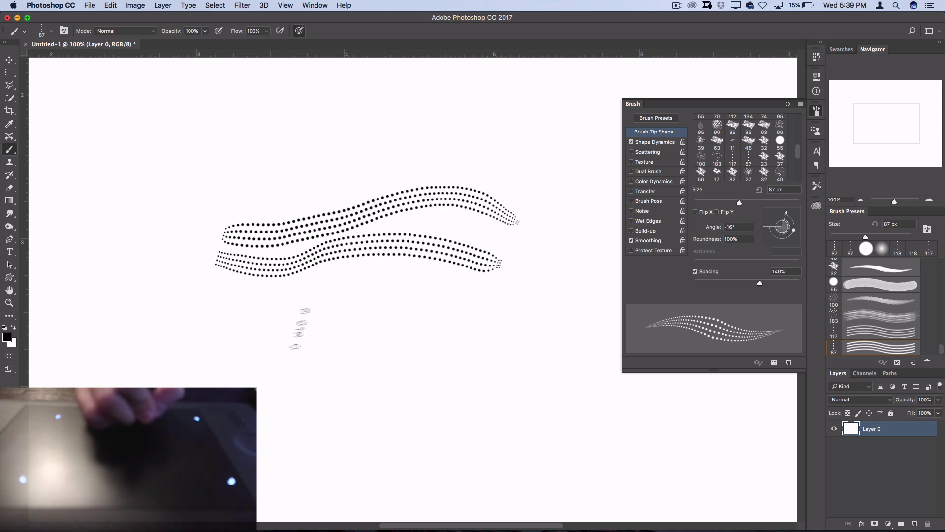
mouse_move(299, 327)
mouse_down()
mouse_move(441, 315)
mouse_move(549, 372)
mouse_up()
Enable 70% brush Scattering and set Shape Dynamics Size Jitter control to Pen Pressure
click(652, 152)
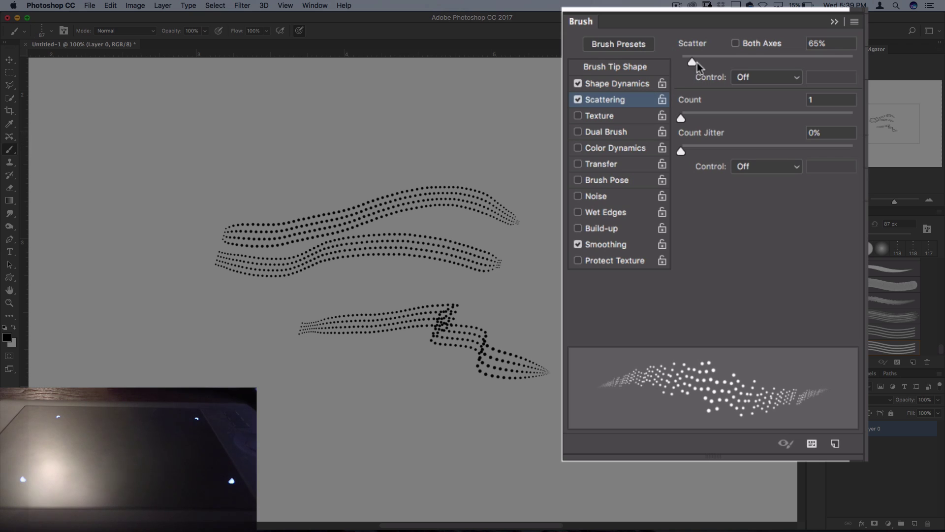
drag(697, 63, 693, 61)
click(616, 84)
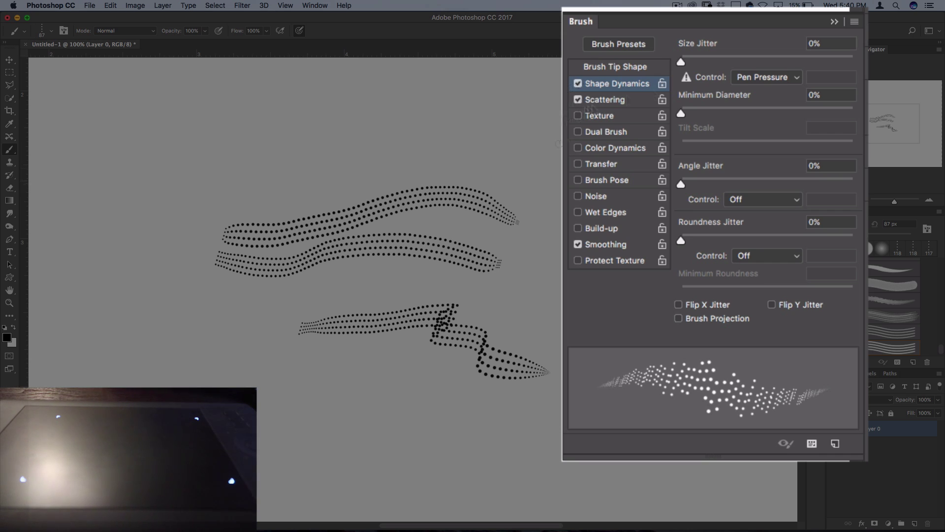
click(739, 77)
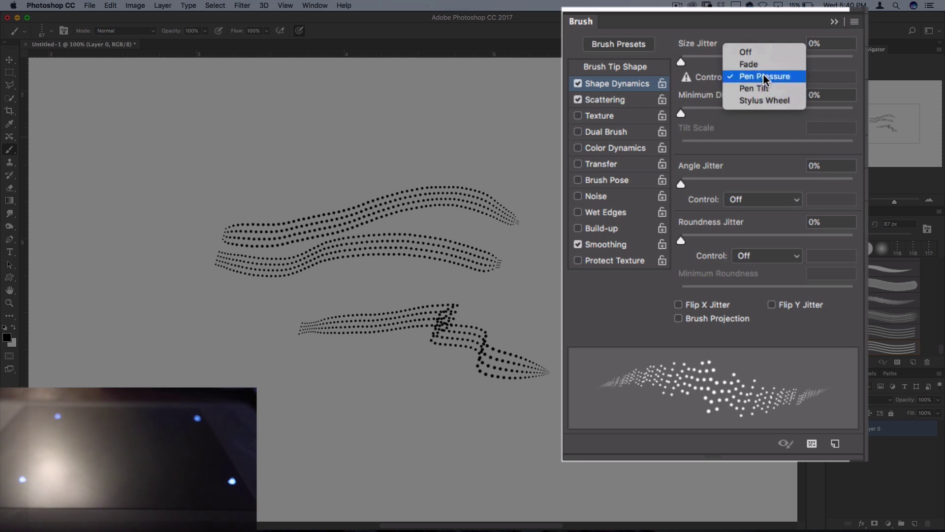
click(763, 74)
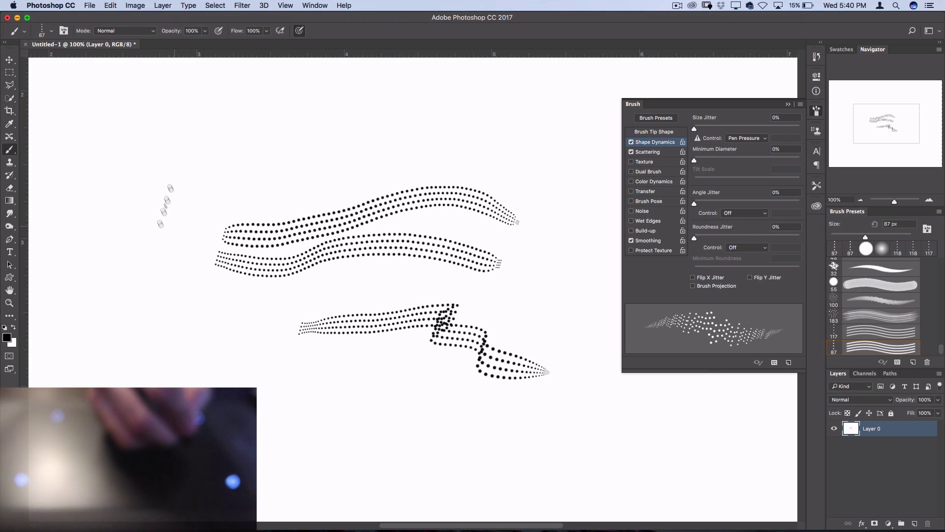
Paint scattered dotted strokes across the top and along the bottom of the canvas
mouse_move(181, 171)
mouse_down()
mouse_move(286, 133)
mouse_move(438, 143)
mouse_up()
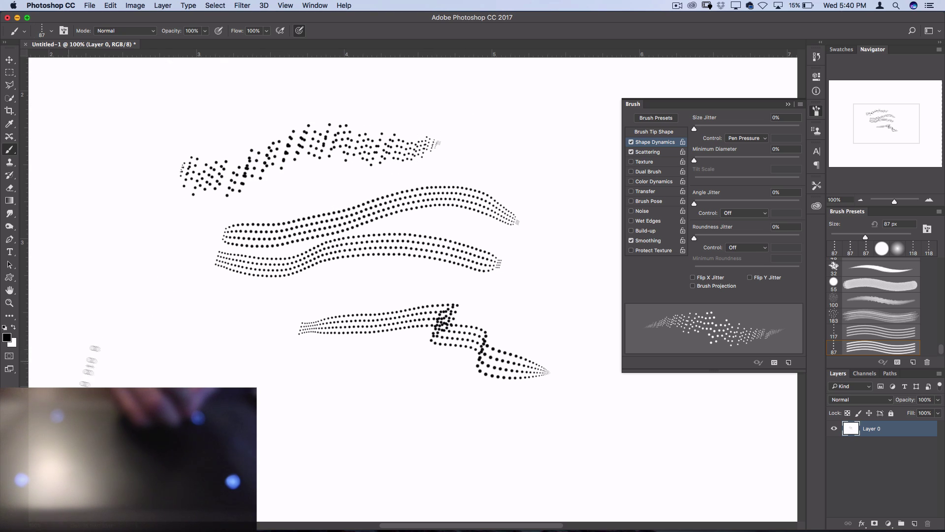
drag(76, 418, 722, 429)
key(F5)
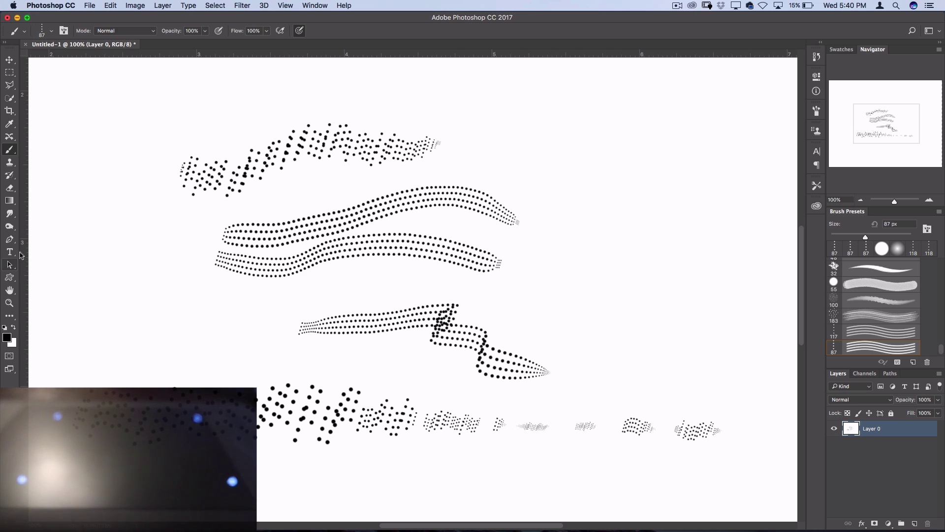
click(10, 240)
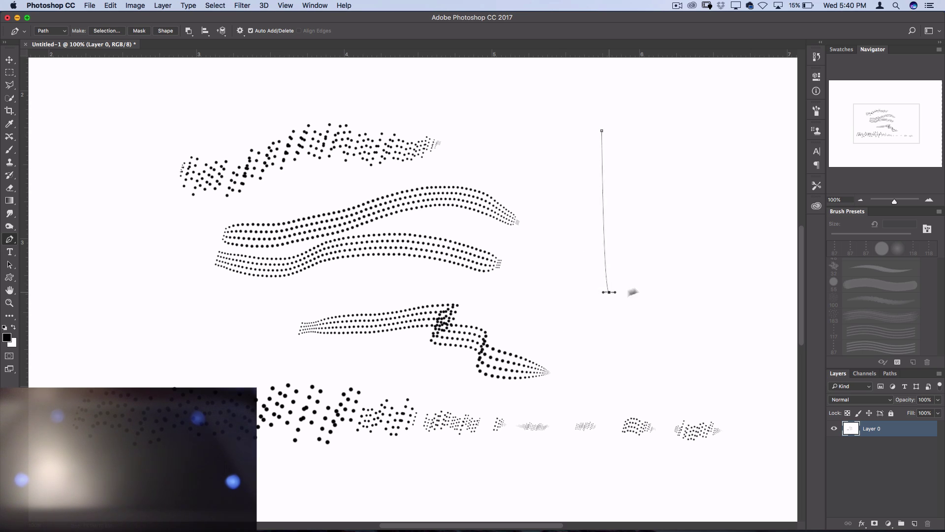
Curve a pen path at right, stroke it with Brush using Simulate Pressure, then delete the work path
drag(632, 292, 671, 349)
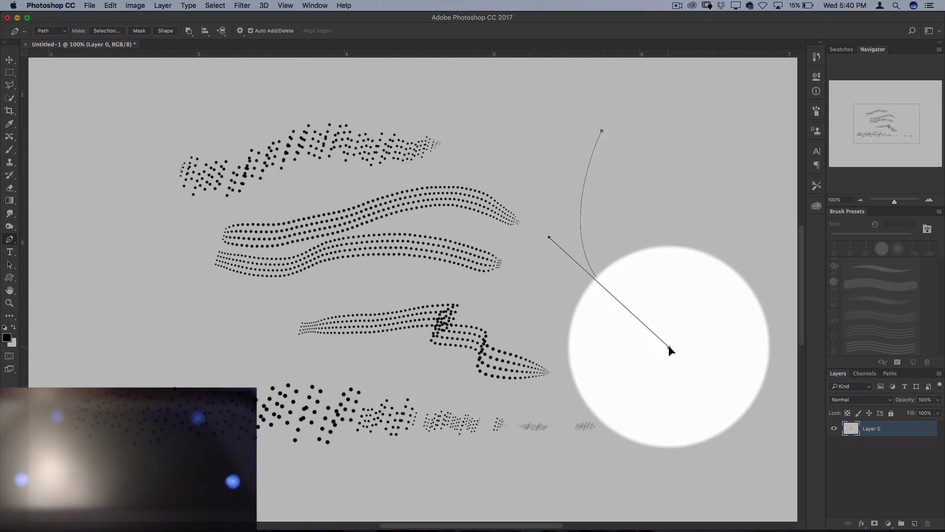
right_click(670, 352)
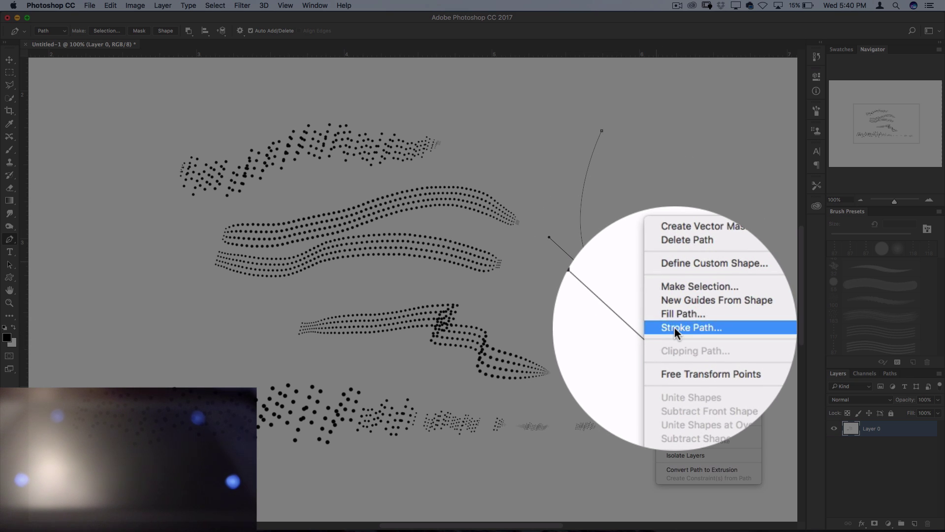
click(675, 327)
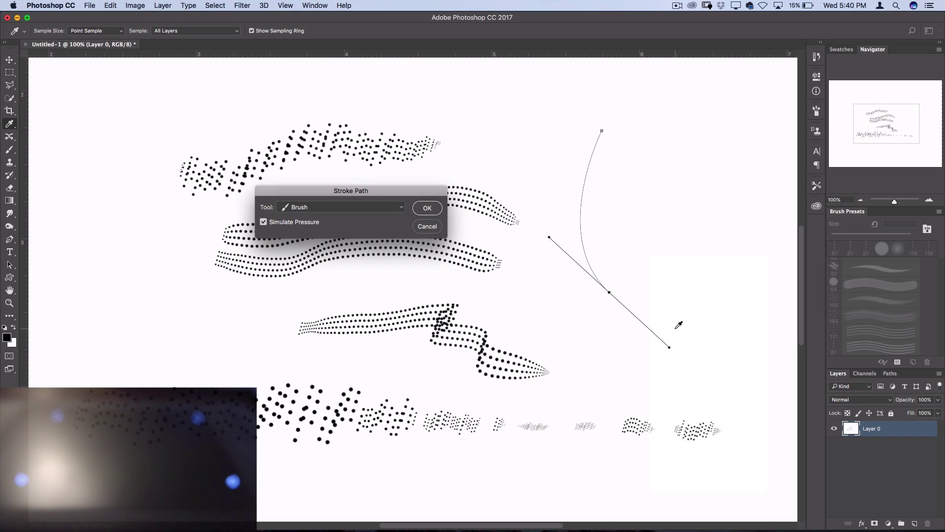
click(264, 222)
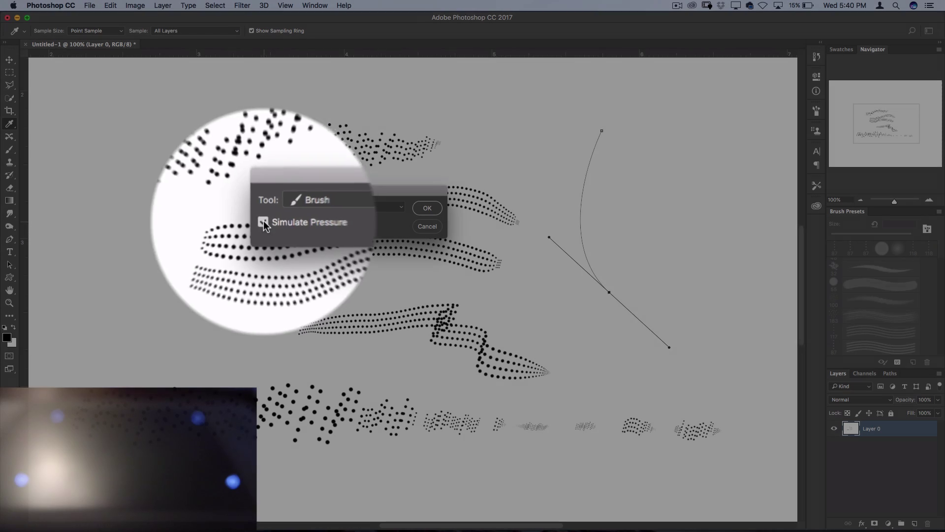
click(427, 208)
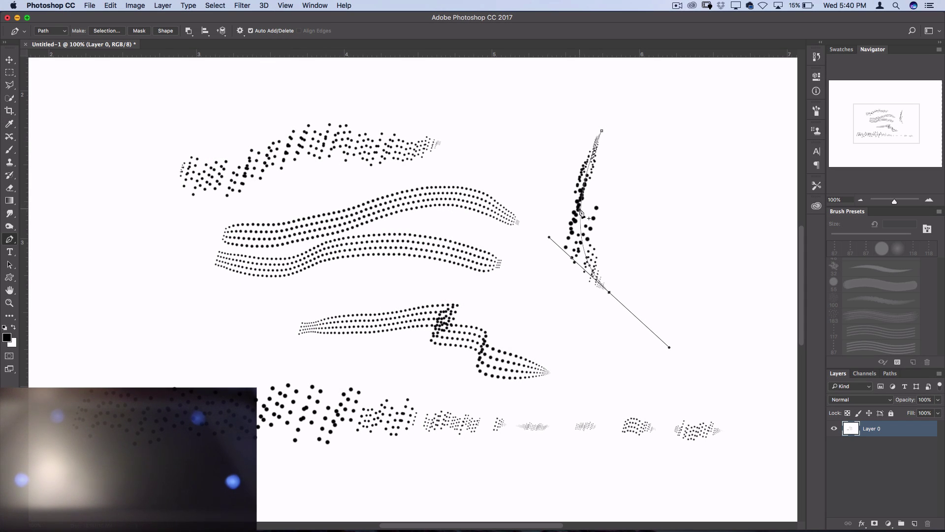
right_click(632, 232)
click(644, 249)
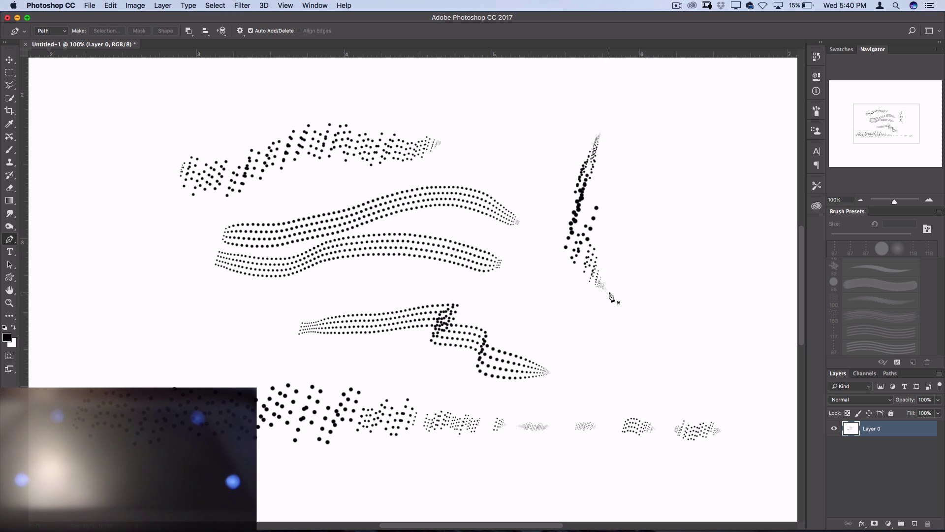